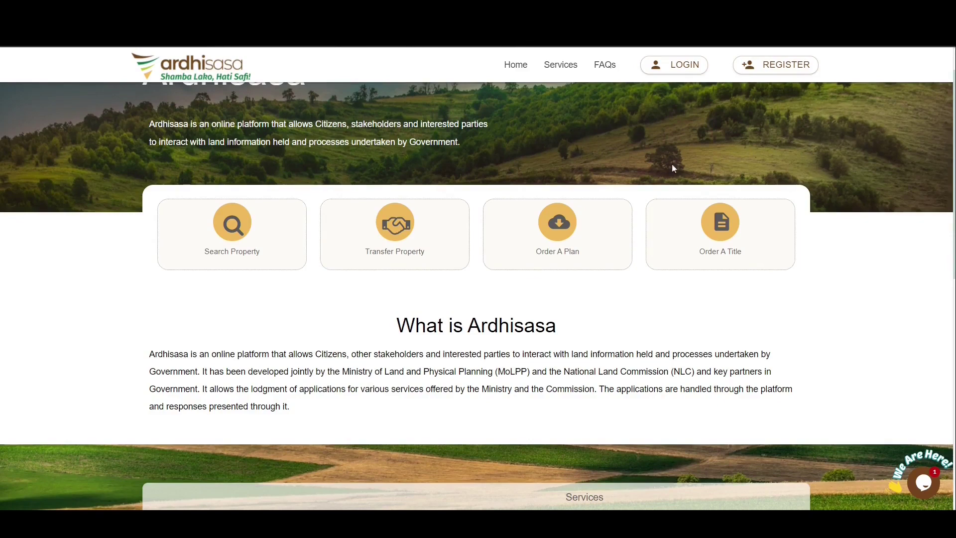
Scroll to the footer, briefly highlight the support e-mail, then open the live chat window.
{"action": "scroll", "coordinate": [672, 167], "scroll_direction": "down", "scroll_amount": 10}
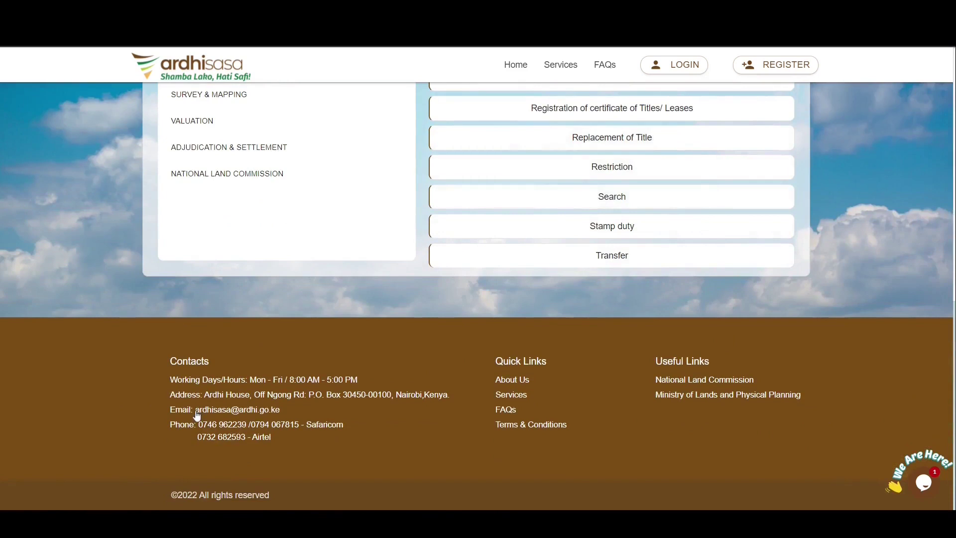
{"action": "left_click_drag", "start_coordinate": [195, 413], "coordinate": [264, 419]}
{"action": "left_click", "coordinate": [321, 407]}
{"action": "left_click", "coordinate": [907, 483]}
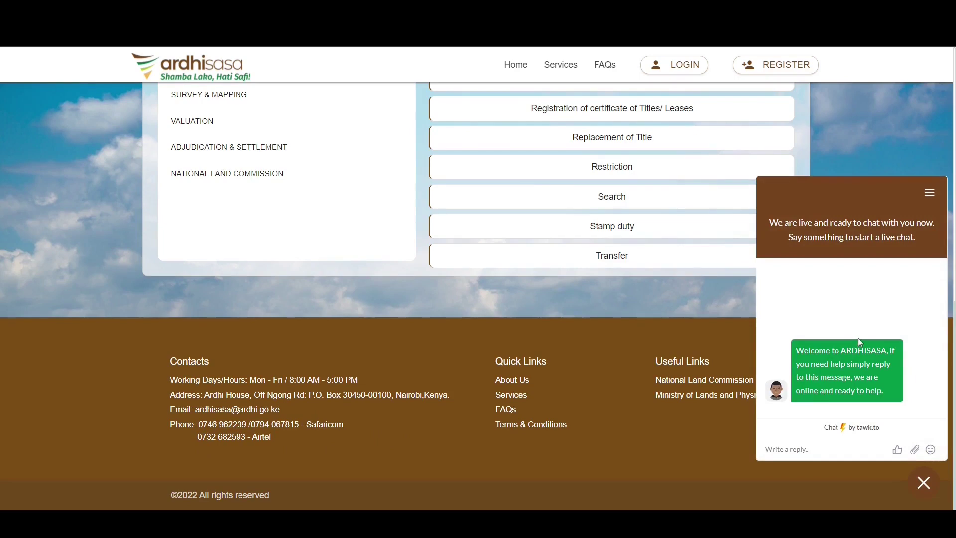
Focus the chat reply box, then go to the LOGIN page from the top navigation.
{"action": "left_click", "coordinate": [809, 449]}
{"action": "left_click", "coordinate": [674, 65]}
Sign in with the autofilled ID and password, then paste the phone verification code and log in.
{"action": "left_click", "coordinate": [503, 242]}
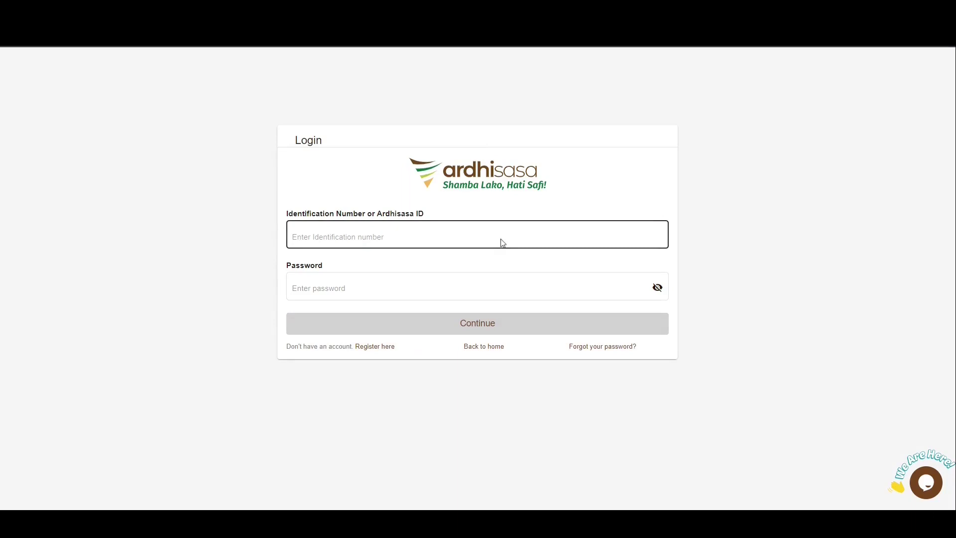
{"action": "left_click", "coordinate": [504, 234]}
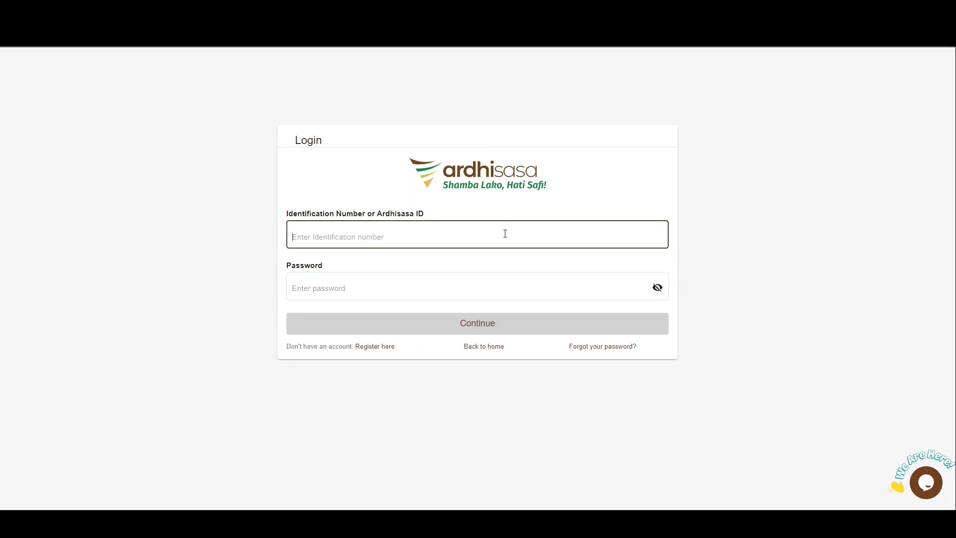
{"action": "left_click", "coordinate": [418, 257]}
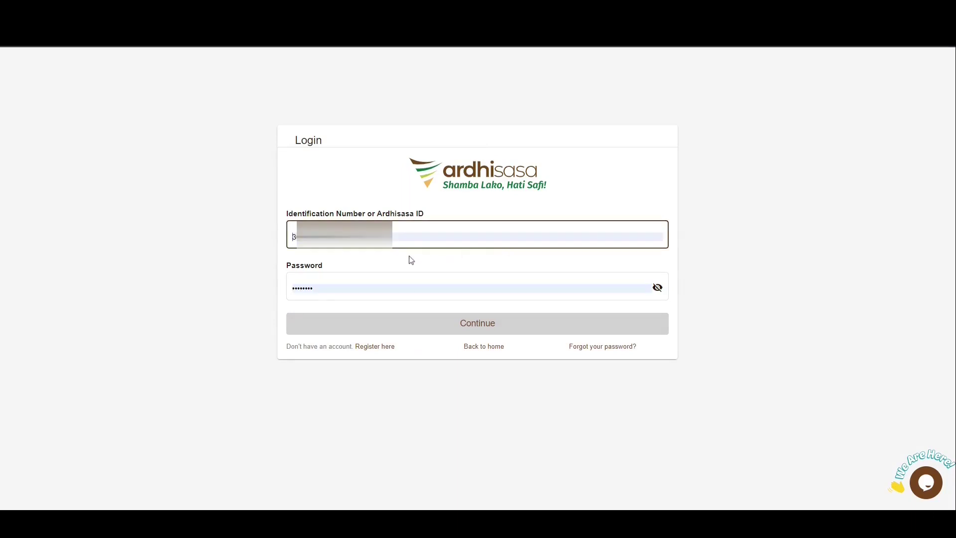
{"action": "left_click", "coordinate": [515, 329]}
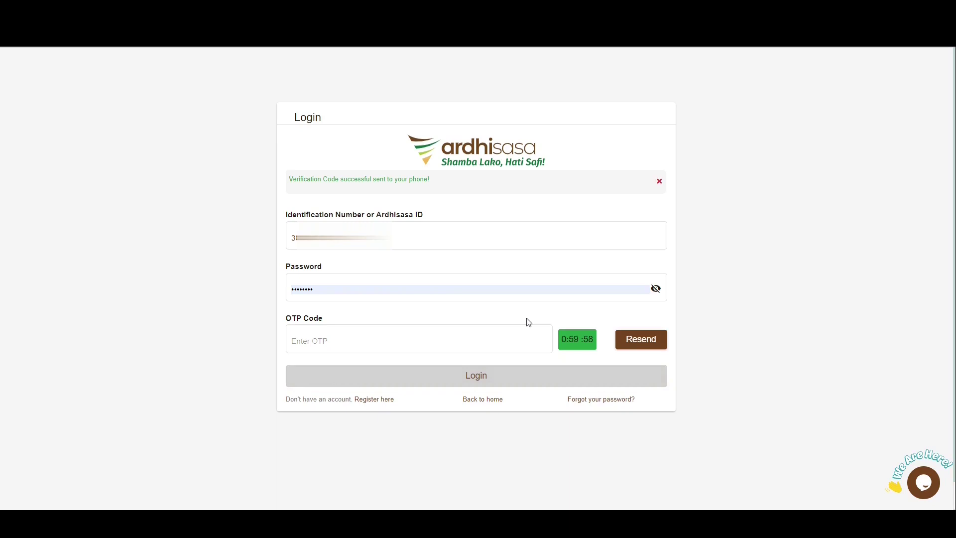
{"action": "left_click", "coordinate": [527, 318]}
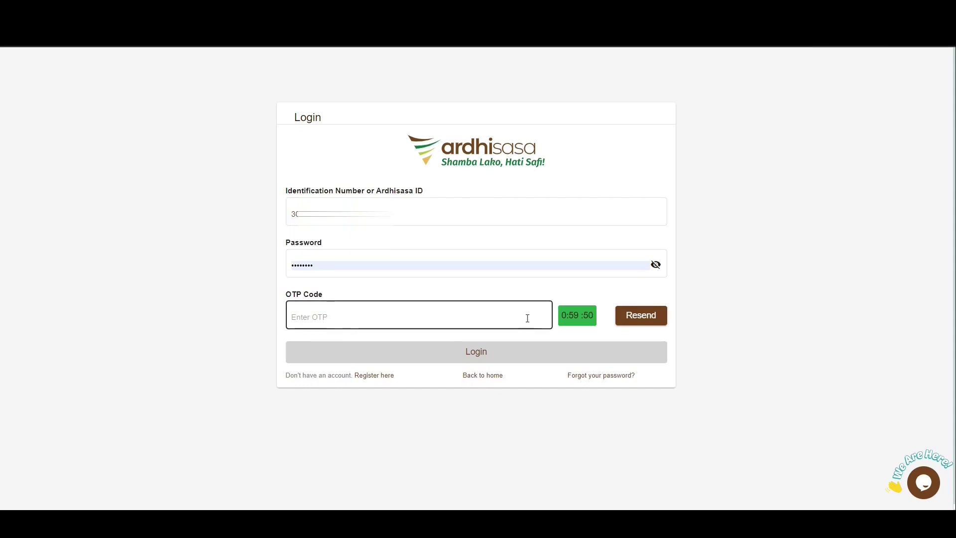
{"action": "key", "text": "ctrl+v"}
{"action": "left_click", "coordinate": [356, 351]}
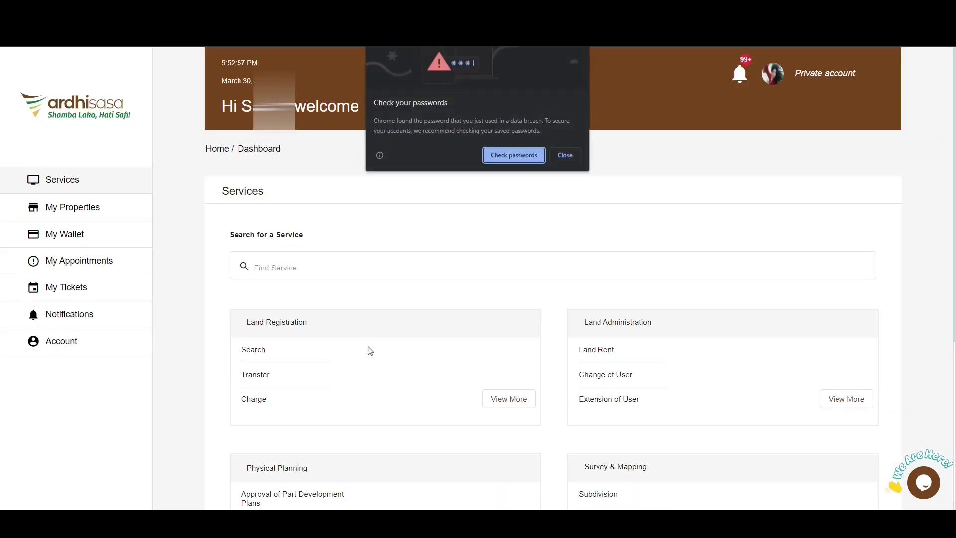
Close Chrome's breached-password warning, then briefly open and close the live chat.
{"action": "left_click", "coordinate": [565, 156]}
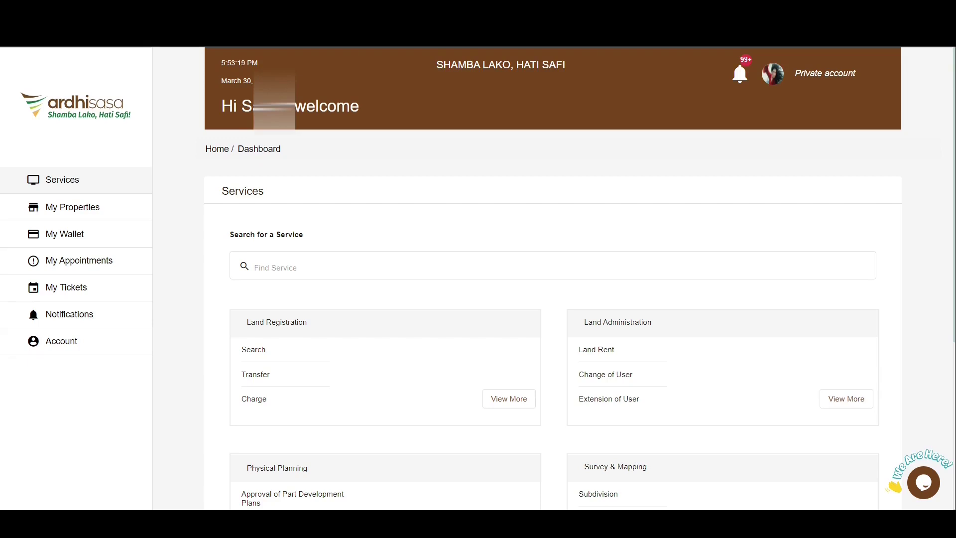
{"action": "left_click", "coordinate": [915, 481]}
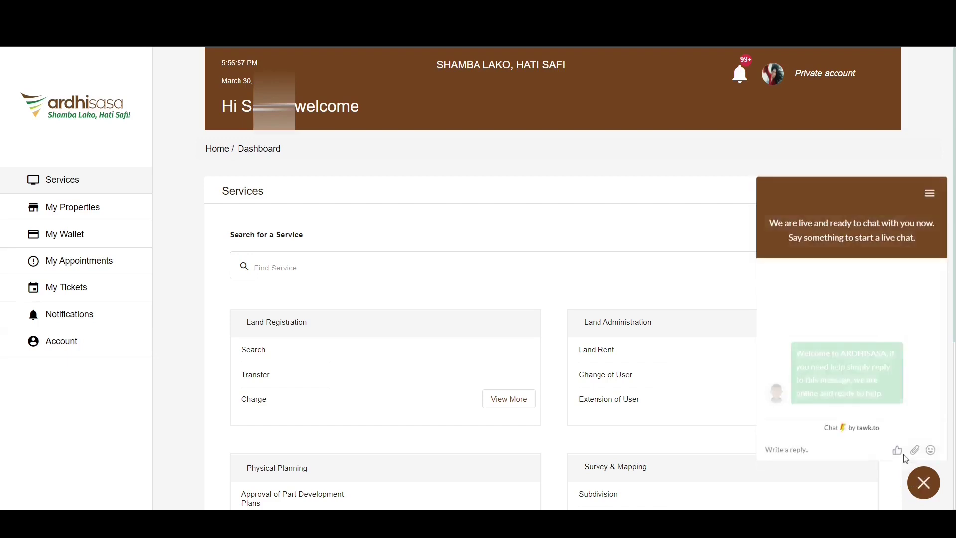
{"action": "left_click", "coordinate": [923, 482]}
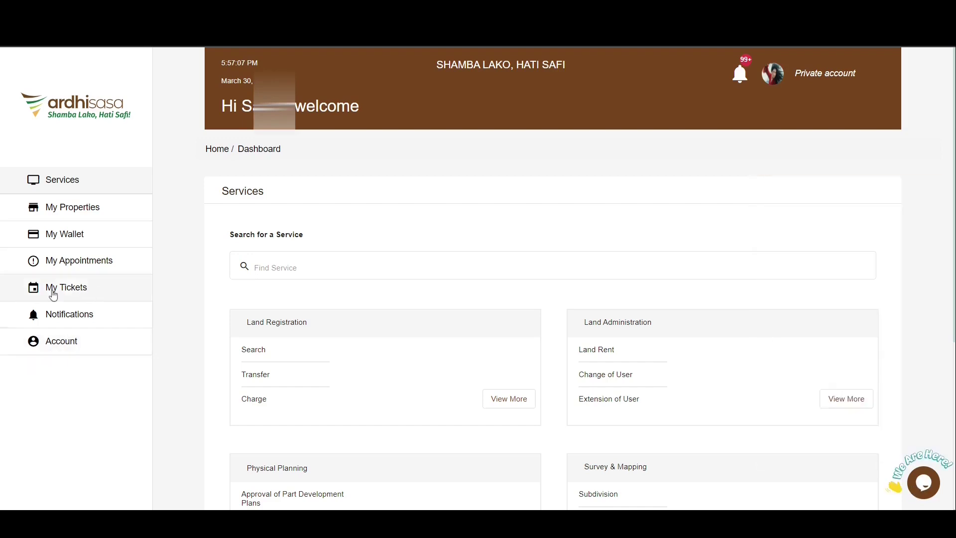
Open My Tickets from the sidebar to see the one open Land Registration ticket.
{"action": "left_click", "coordinate": [106, 291]}
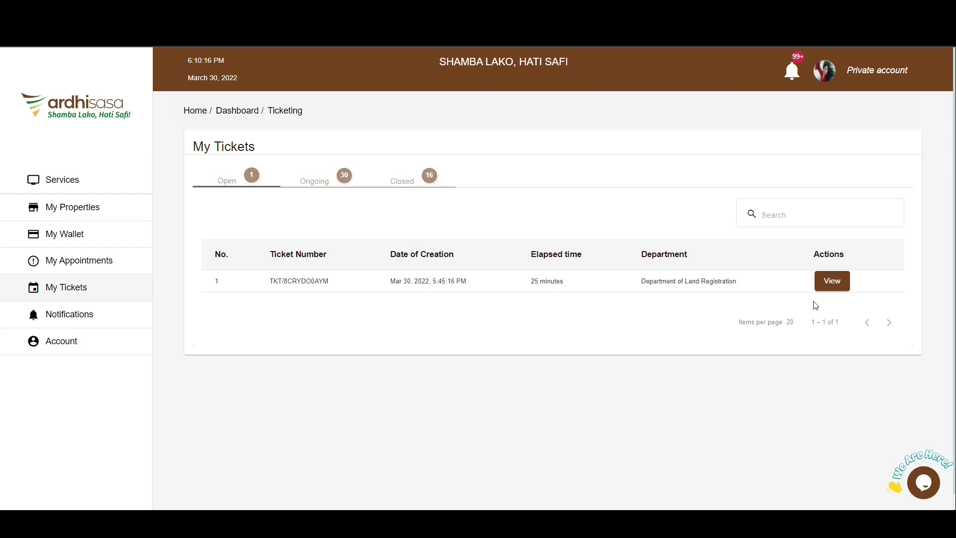
{"action": "left_click", "coordinate": [329, 183]}
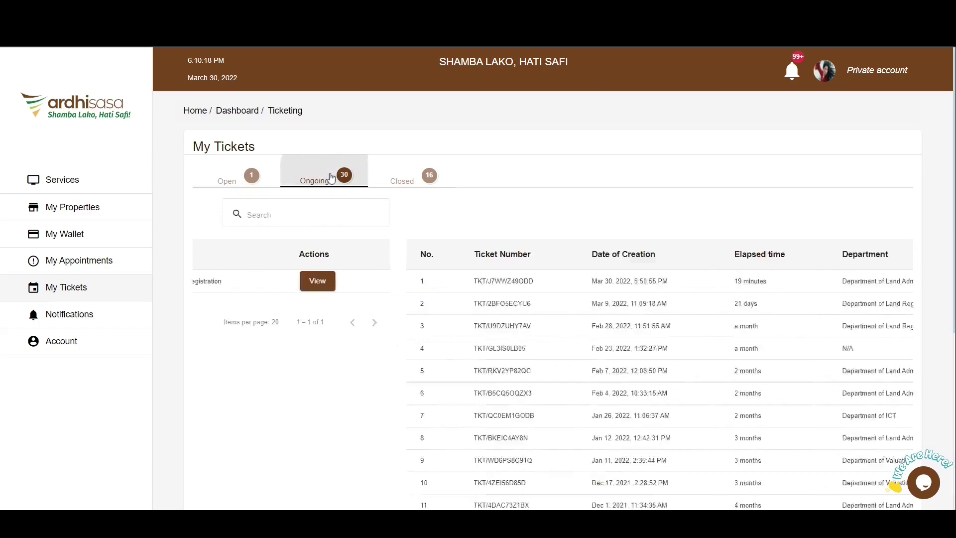
{"action": "scroll", "coordinate": [474, 260], "scroll_direction": "down", "scroll_amount": 1}
{"action": "scroll", "coordinate": [474, 259], "scroll_direction": "down", "scroll_amount": 3}
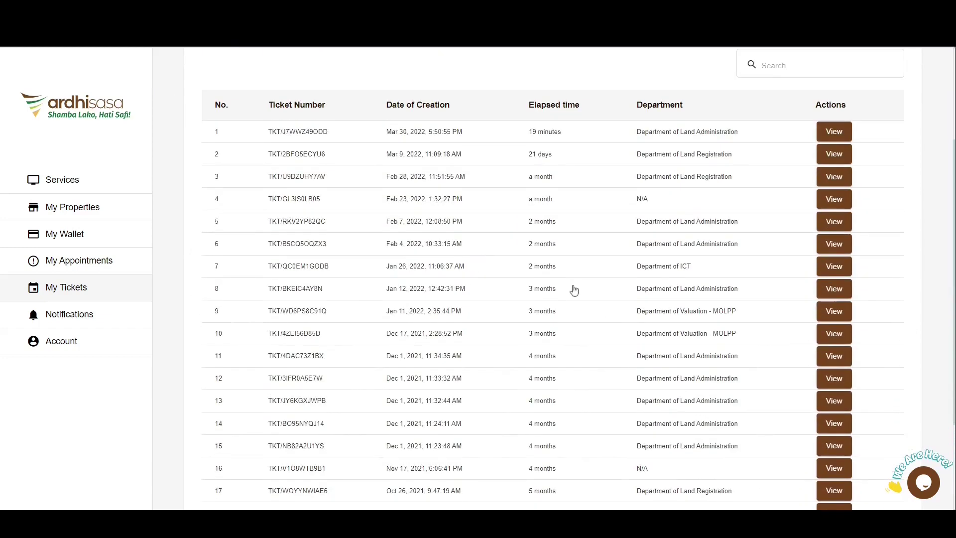
{"action": "scroll", "coordinate": [582, 292], "scroll_direction": "up", "scroll_amount": 3}
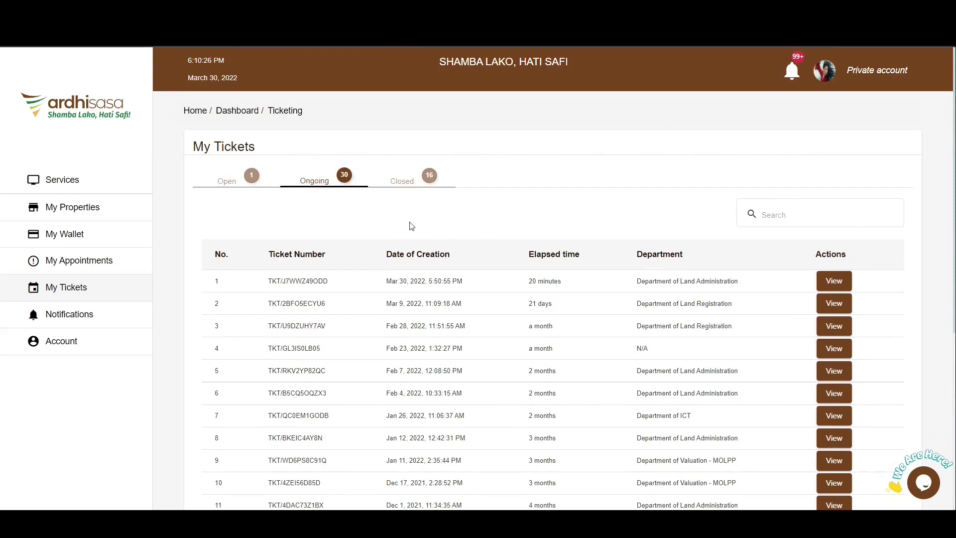
{"action": "left_click", "coordinate": [390, 184]}
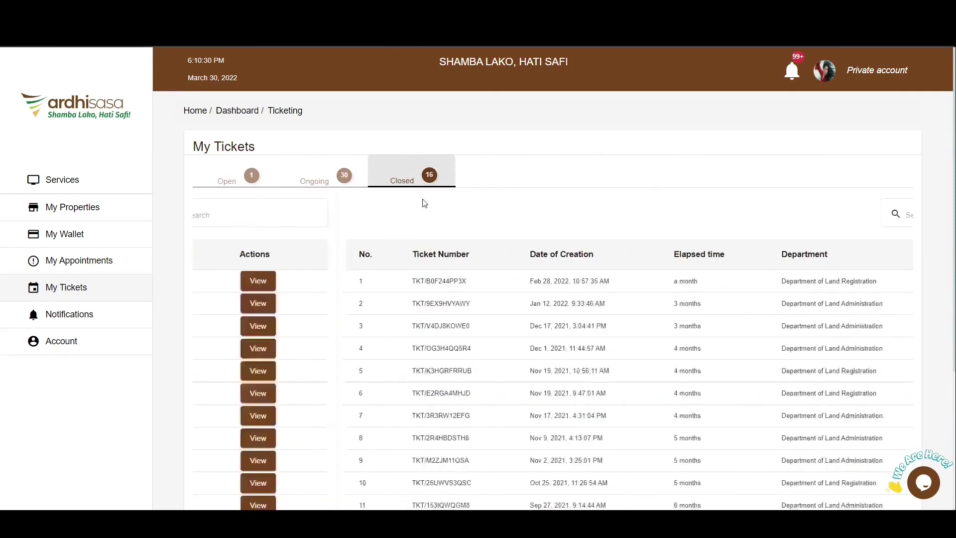
{"action": "scroll", "coordinate": [497, 239], "scroll_direction": "down", "scroll_amount": 4}
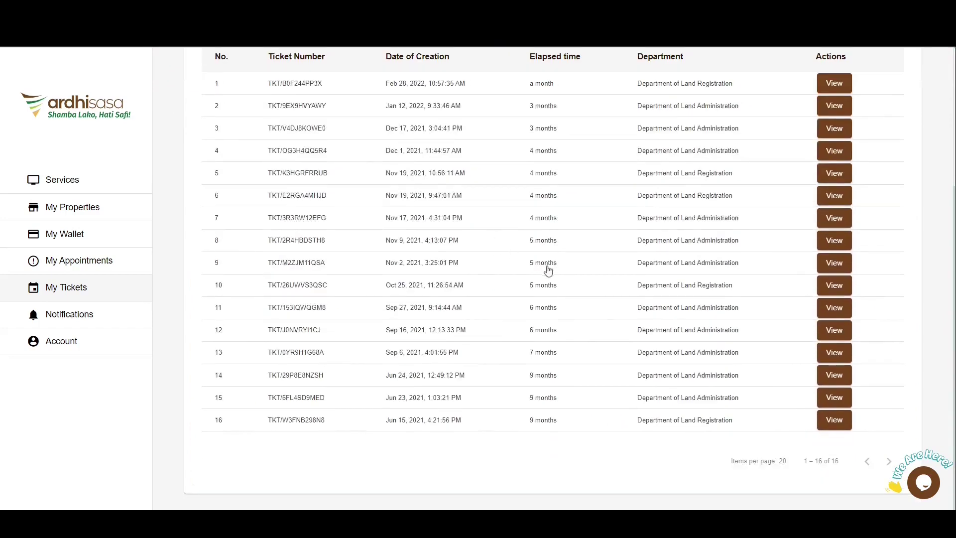
{"action": "scroll", "coordinate": [546, 268], "scroll_direction": "up", "scroll_amount": 4}
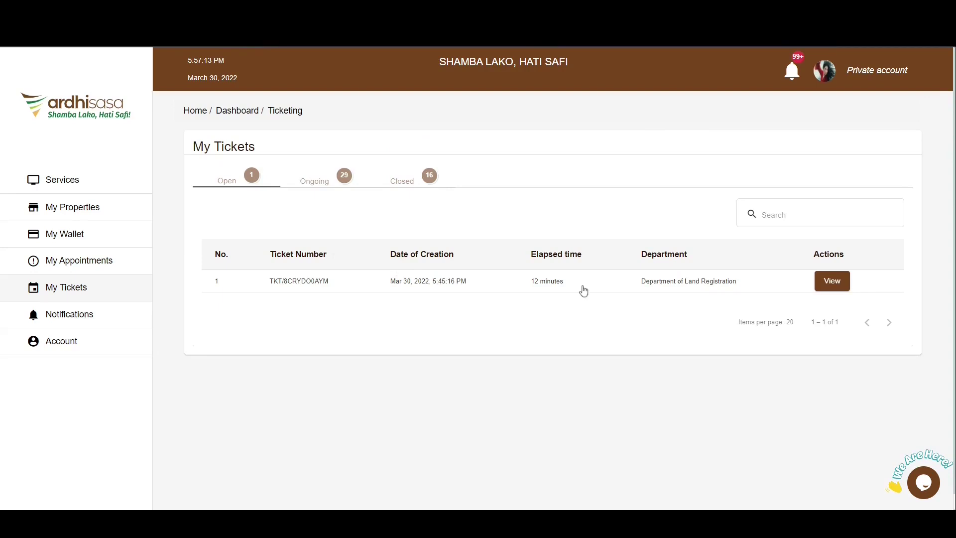
{"action": "left_click", "coordinate": [835, 282]}
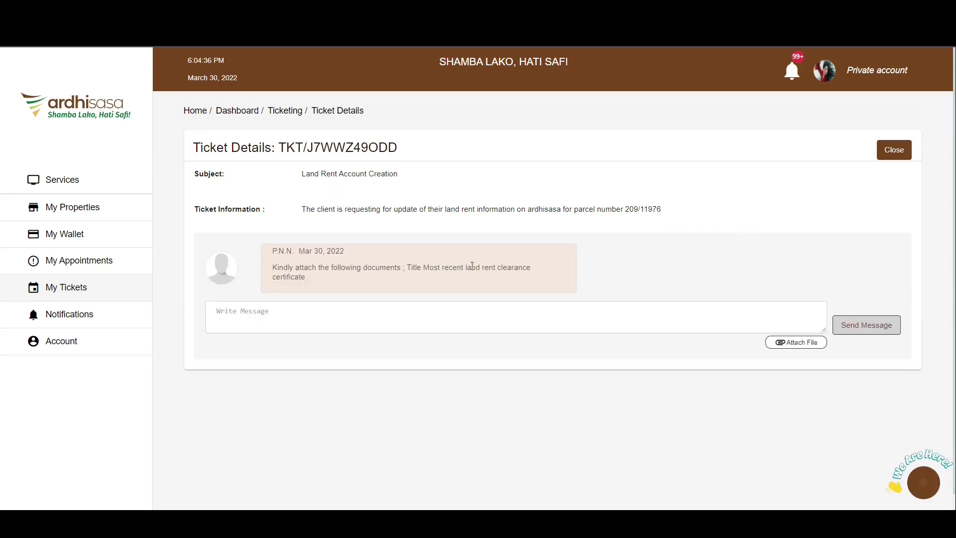
{"action": "scroll", "coordinate": [468, 273], "scroll_direction": "down", "scroll_amount": 1}
{"action": "scroll", "coordinate": [469, 272], "scroll_direction": "down", "scroll_amount": 1}
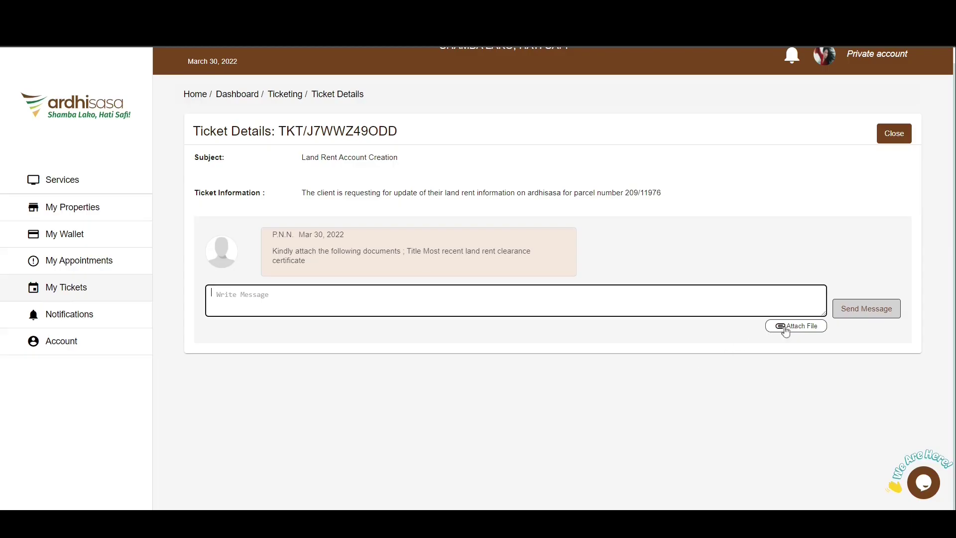
Attach Certificate of Title.pdf and send the reply 'Find attached' on the ticket.
{"action": "left_click", "coordinate": [797, 326]}
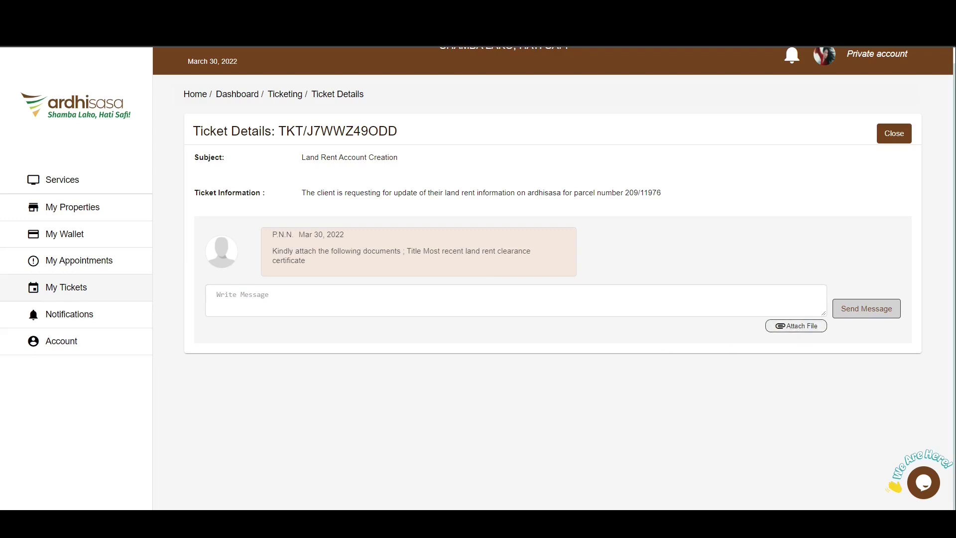
{"action": "key", "text": "Return"}
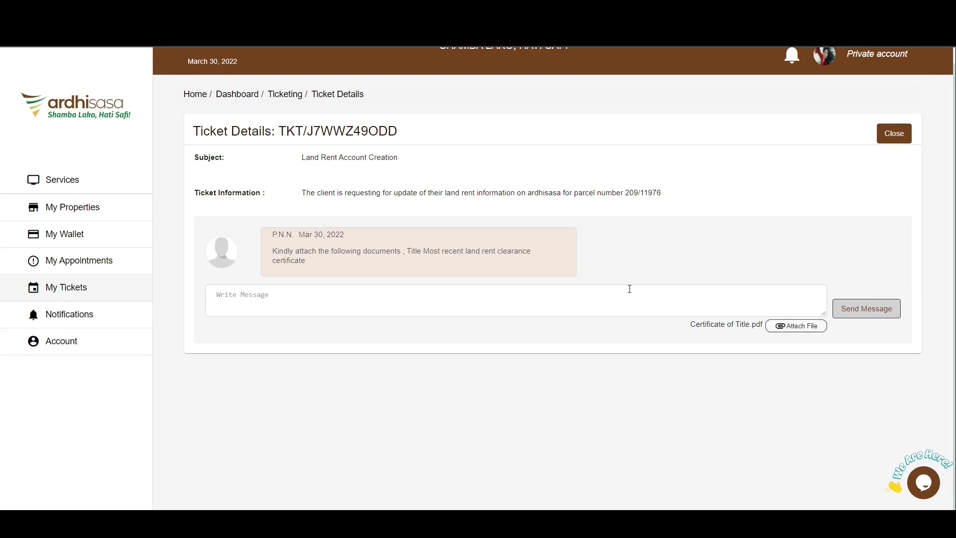
{"action": "left_click", "coordinate": [647, 309]}
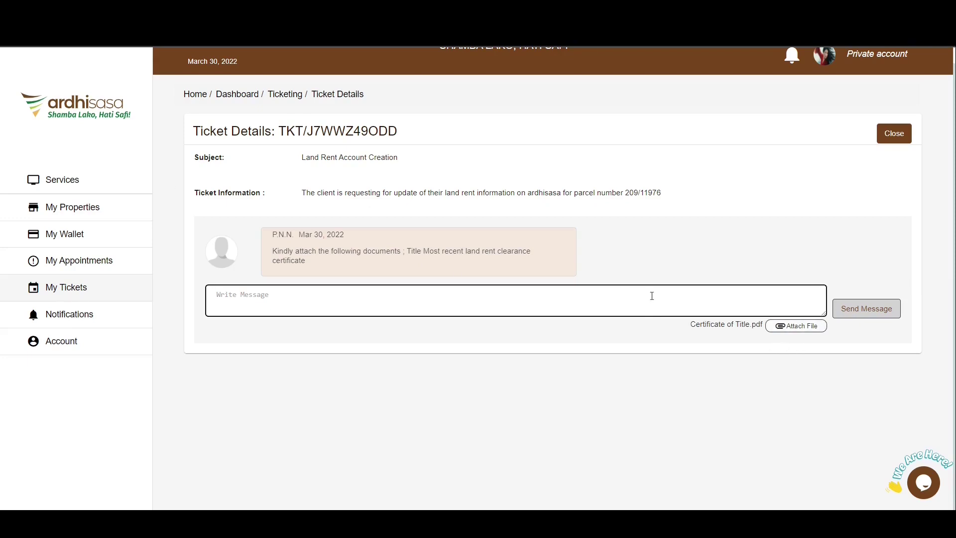
{"action": "type", "text": "Find attached"}
{"action": "left_click", "coordinate": [876, 309]}
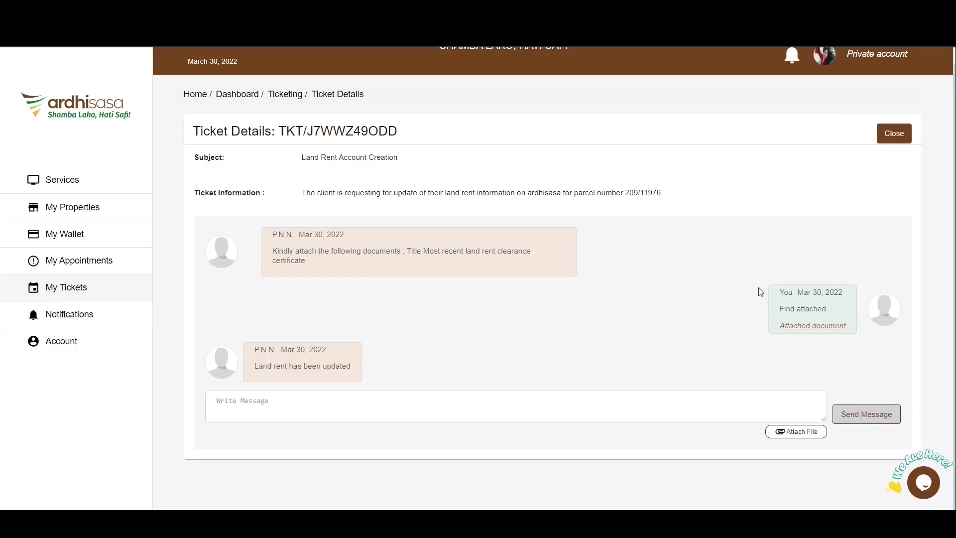
Scroll the ticket thread up and back down to the agent's land-rent-updated confirmation.
{"action": "scroll", "coordinate": [548, 319], "scroll_direction": "up", "scroll_amount": 1}
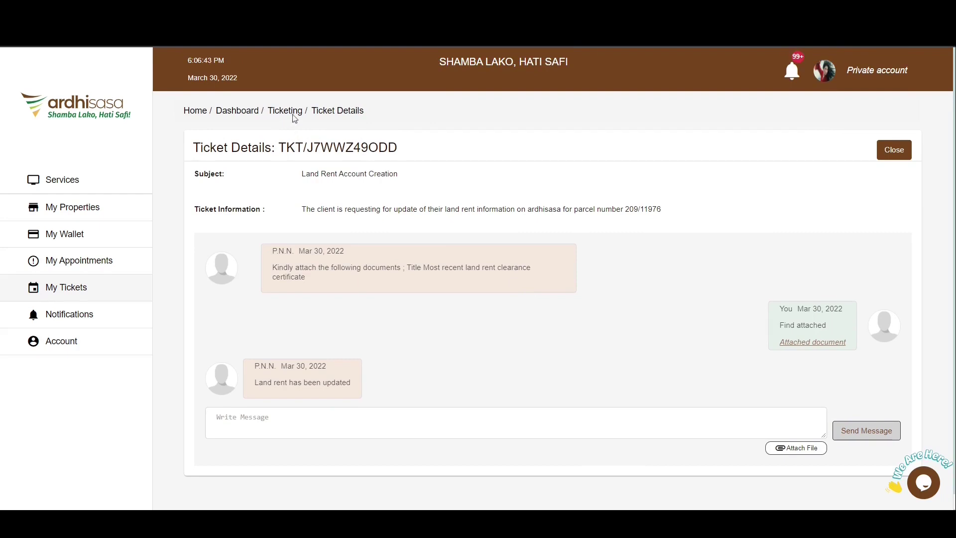
{"action": "scroll", "coordinate": [375, 294], "scroll_direction": "down", "scroll_amount": 1}
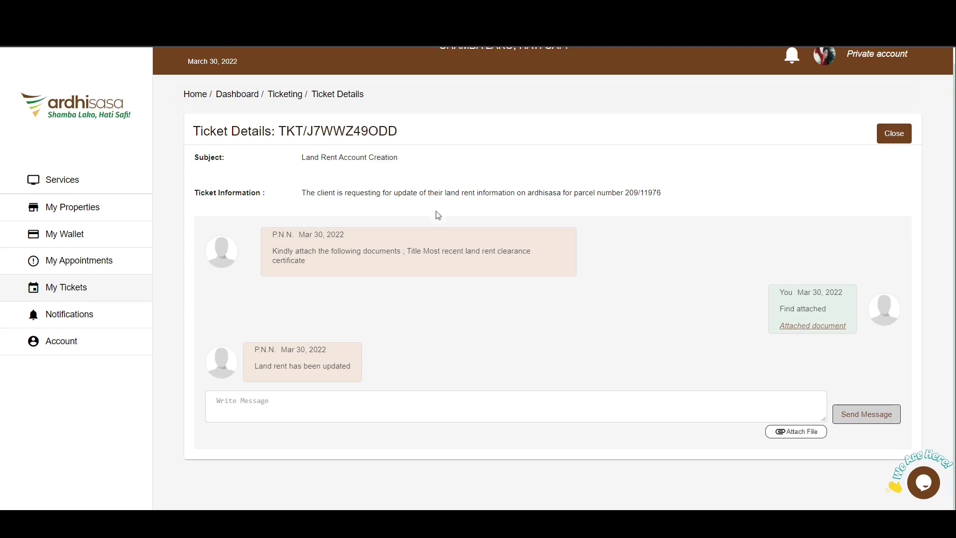
Check the unread notifications from the bell, then dismiss the list.
{"action": "scroll", "coordinate": [791, 64], "scroll_direction": "up", "scroll_amount": 1}
{"action": "left_click", "coordinate": [791, 70]}
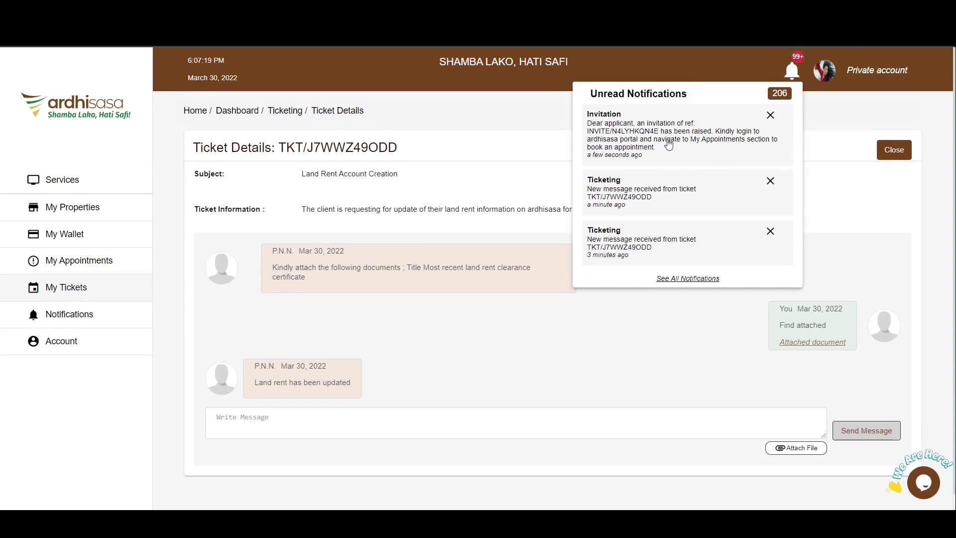
{"action": "left_click", "coordinate": [508, 134]}
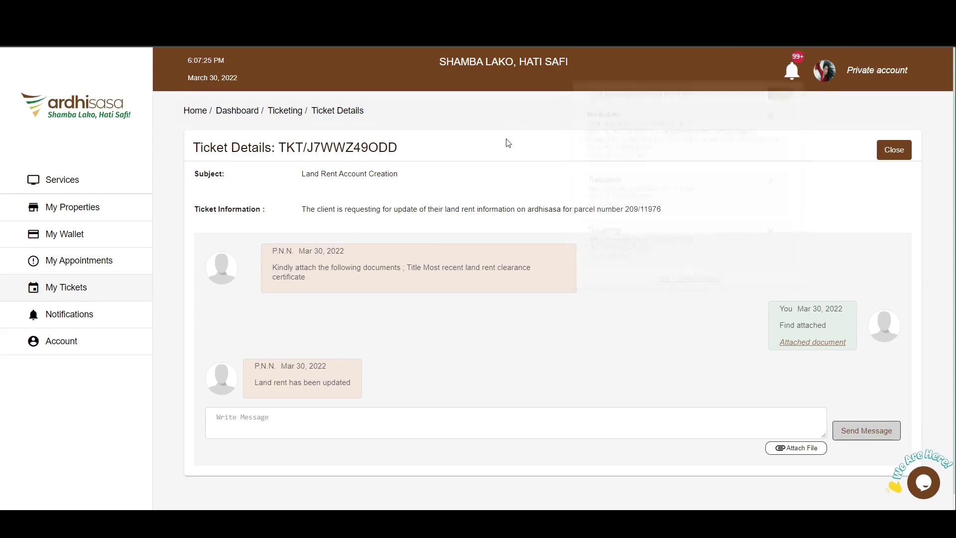
Open My Appointments and review the Upcoming, Past and Missed appointment tabs.
{"action": "left_click", "coordinate": [85, 263]}
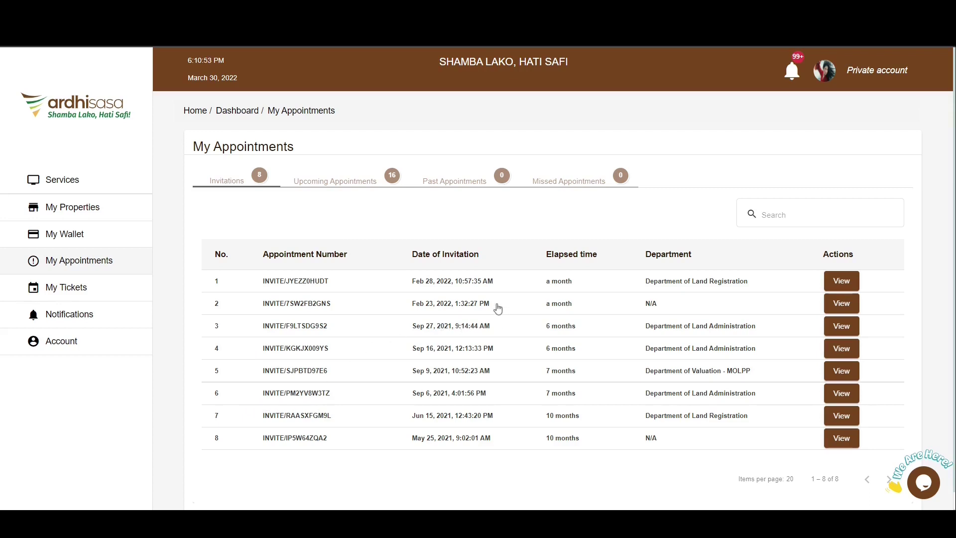
{"action": "left_click", "coordinate": [315, 181]}
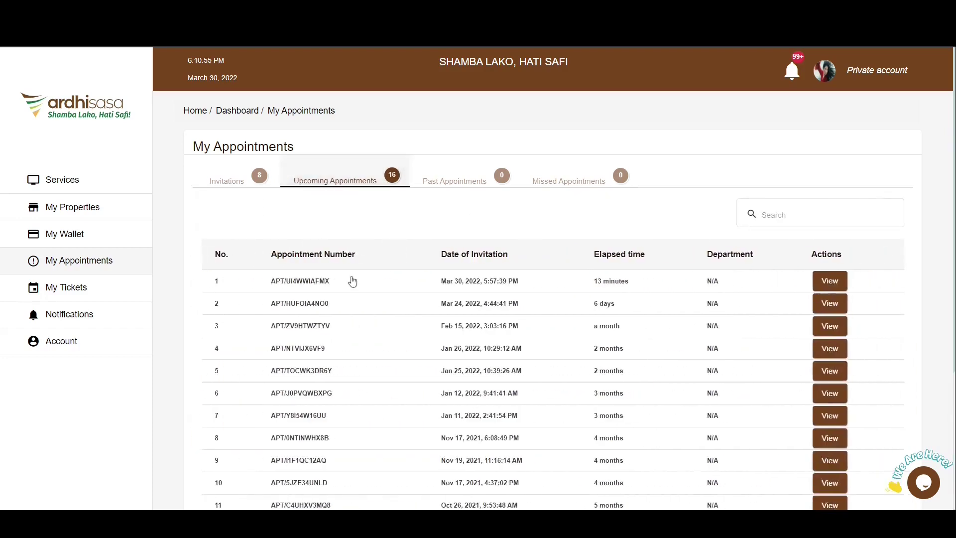
{"action": "scroll", "coordinate": [550, 319], "scroll_direction": "down", "scroll_amount": 4}
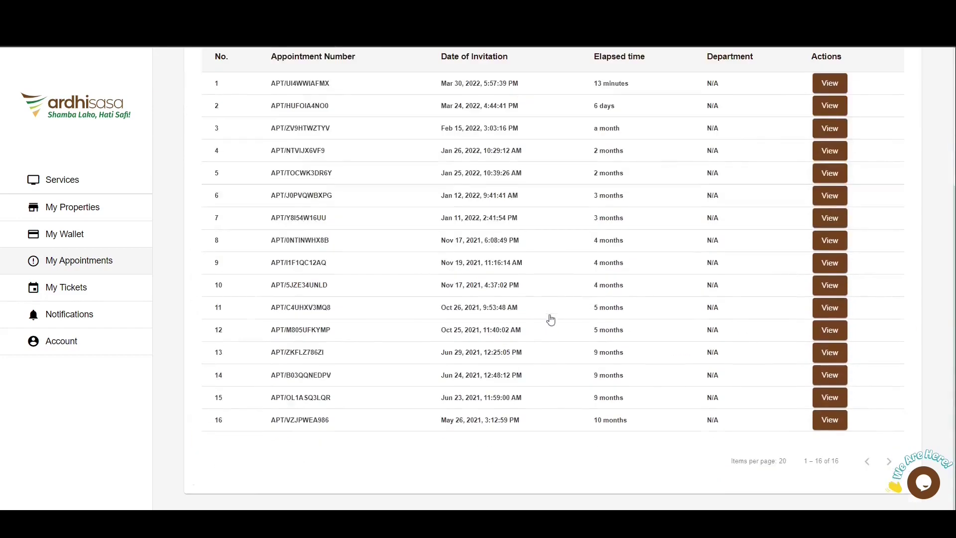
{"action": "scroll", "coordinate": [551, 319], "scroll_direction": "up", "scroll_amount": 4}
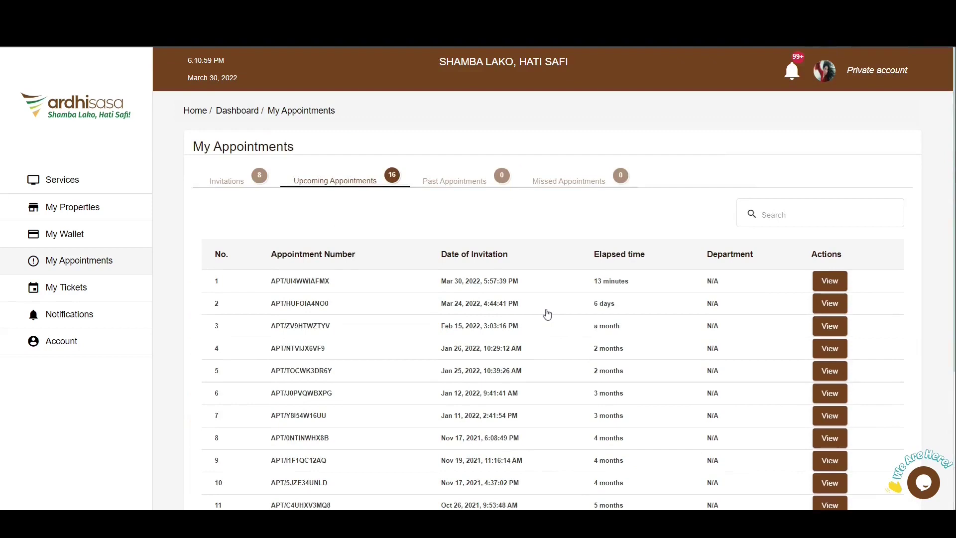
{"action": "left_click", "coordinate": [468, 185]}
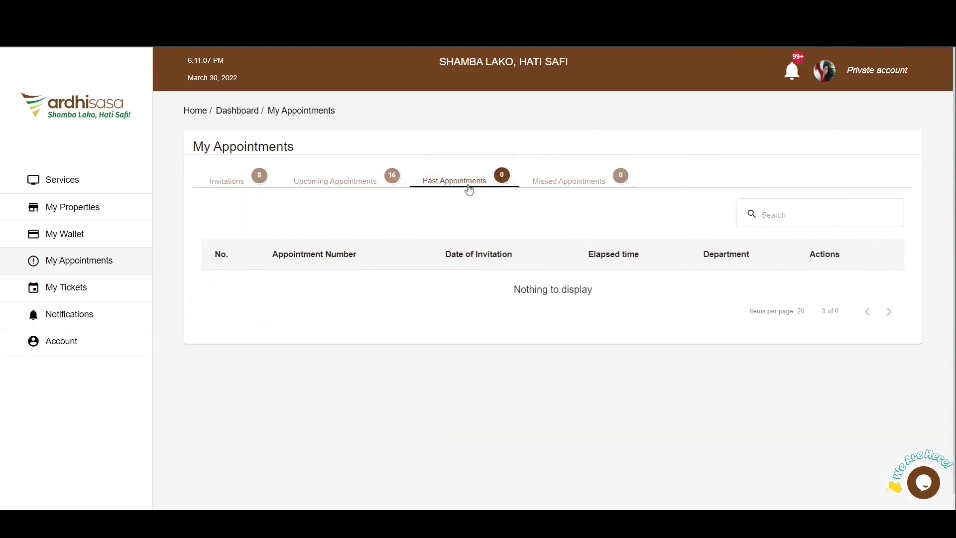
{"action": "left_click", "coordinate": [569, 182]}
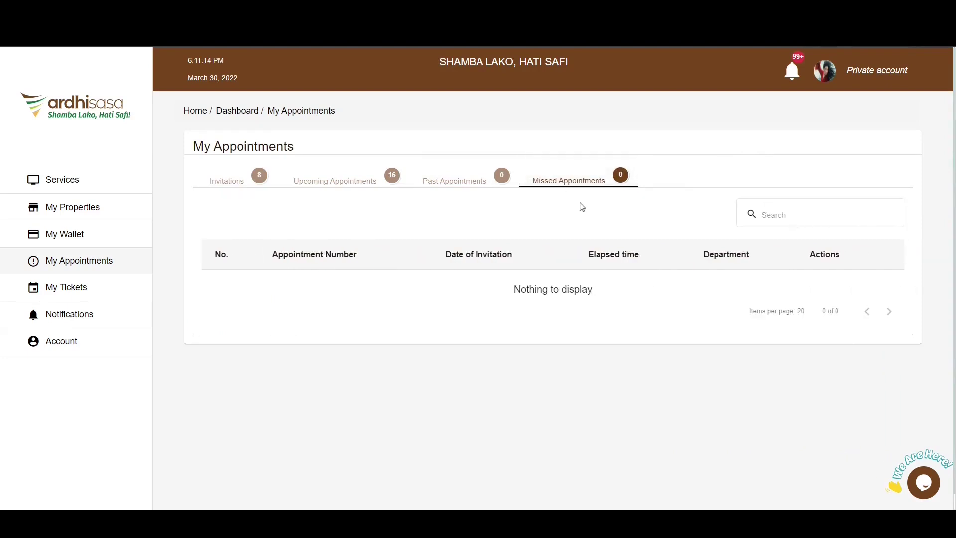
Return to Invitations and open the newest invitation's details with its March 2022 date picker.
{"action": "left_click", "coordinate": [111, 261]}
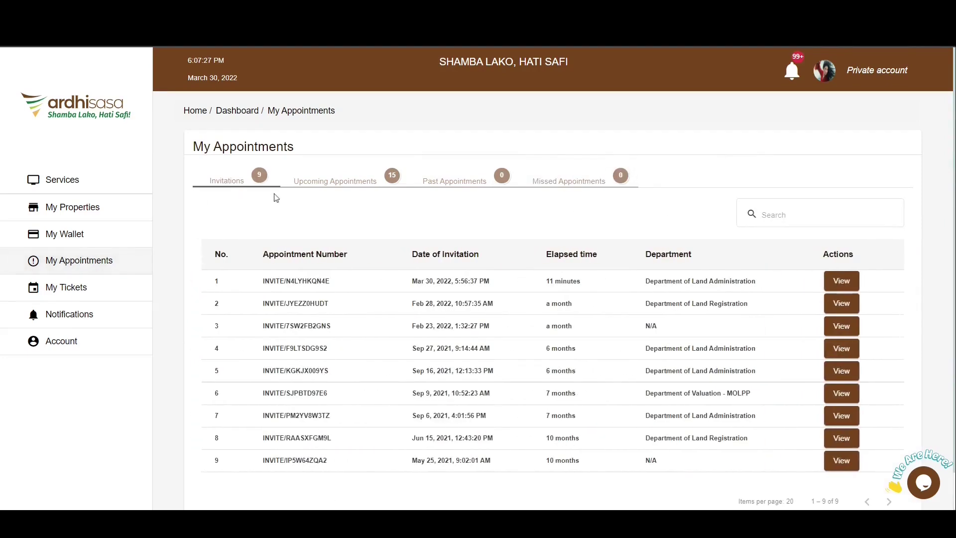
{"action": "scroll", "coordinate": [652, 292], "scroll_direction": "down", "scroll_amount": 1}
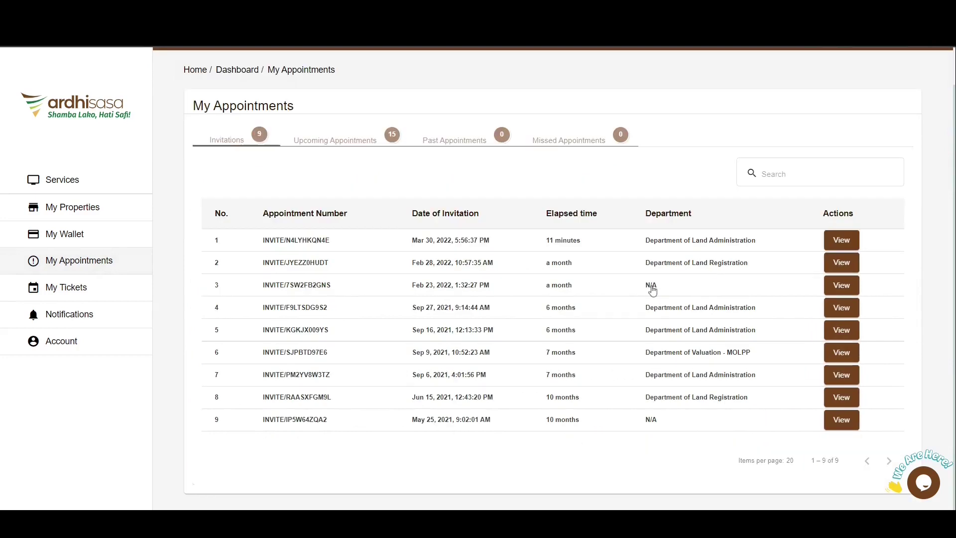
{"action": "left_click", "coordinate": [849, 247]}
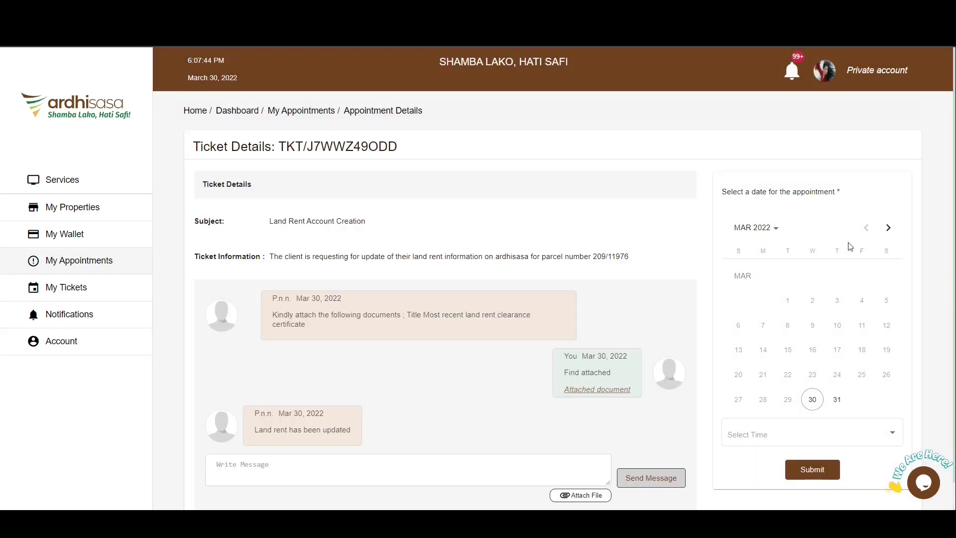
{"action": "scroll", "coordinate": [667, 267], "scroll_direction": "down", "scroll_amount": 2}
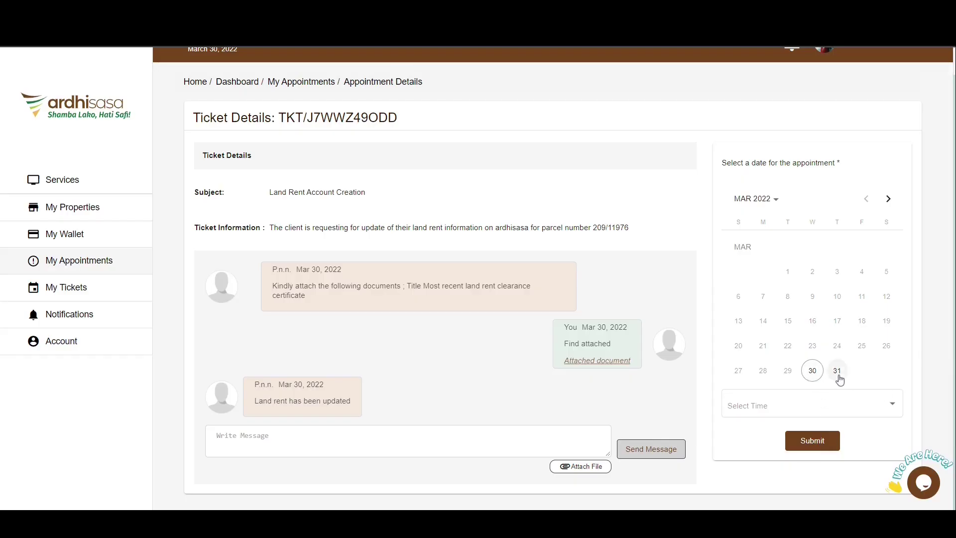
Book the appointment for Mar 31, 2022 at 9:00 AM, then view APT/UI4WWIAFMX's details.
{"action": "left_click", "coordinate": [839, 377]}
{"action": "left_click", "coordinate": [812, 441]}
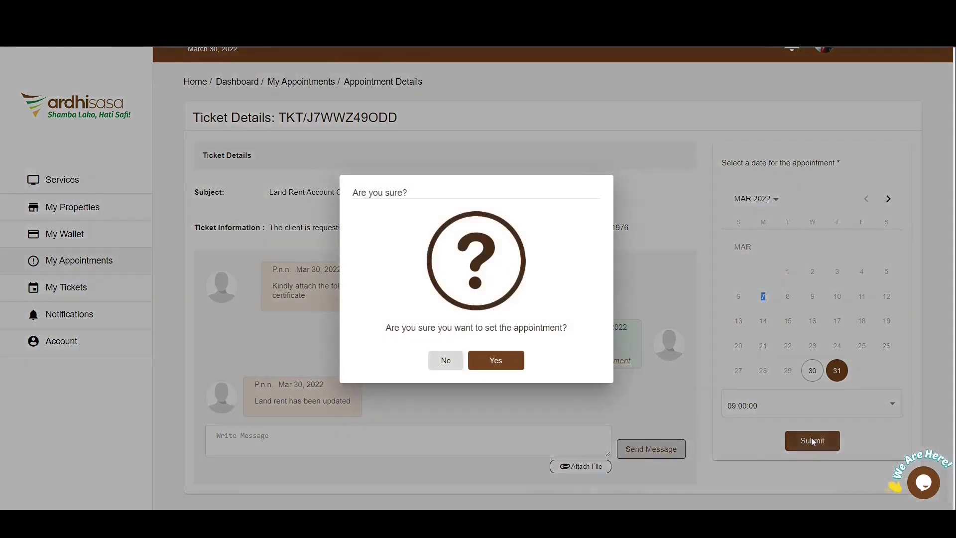
{"action": "left_click", "coordinate": [497, 361]}
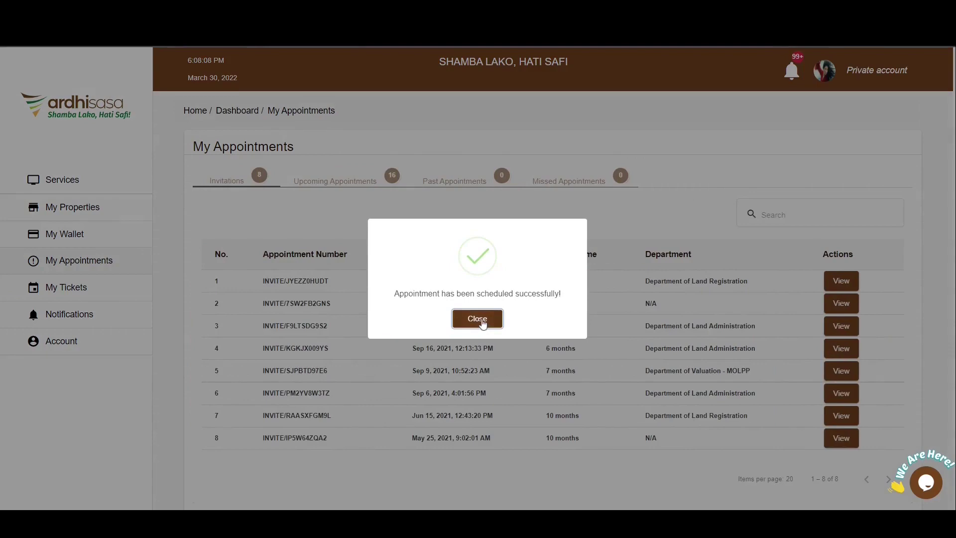
{"action": "left_click", "coordinate": [478, 319]}
{"action": "left_click", "coordinate": [358, 185]}
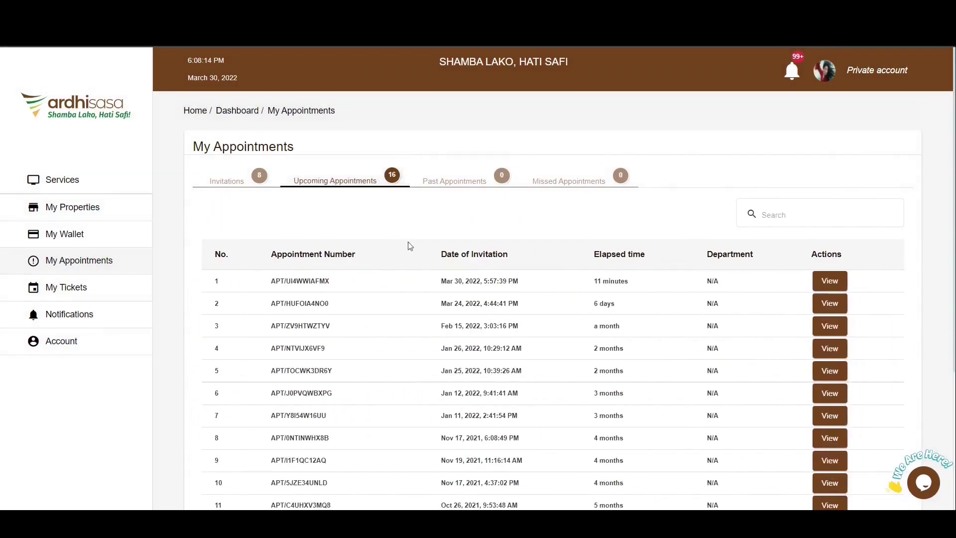
{"action": "left_click", "coordinate": [826, 282]}
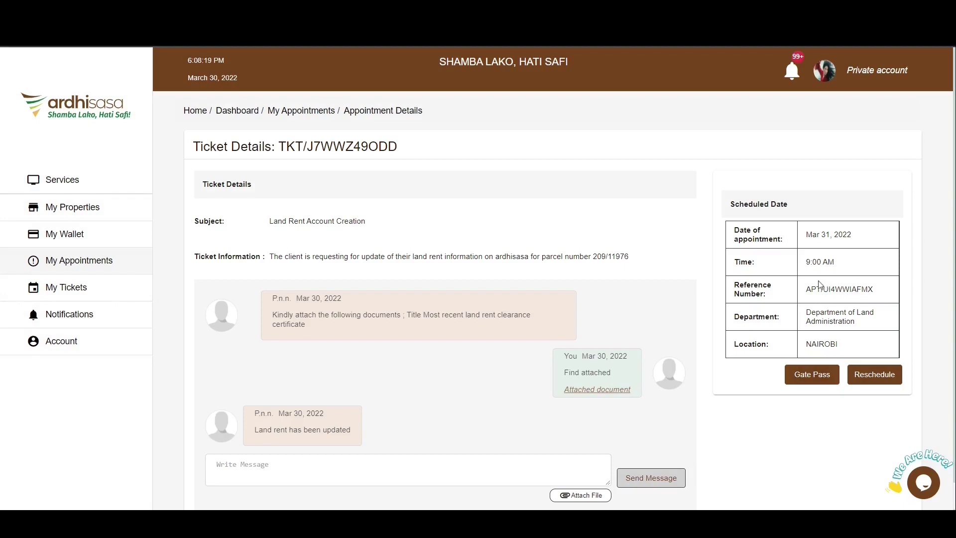
{"action": "scroll", "coordinate": [697, 324], "scroll_direction": "down", "scroll_amount": 1}
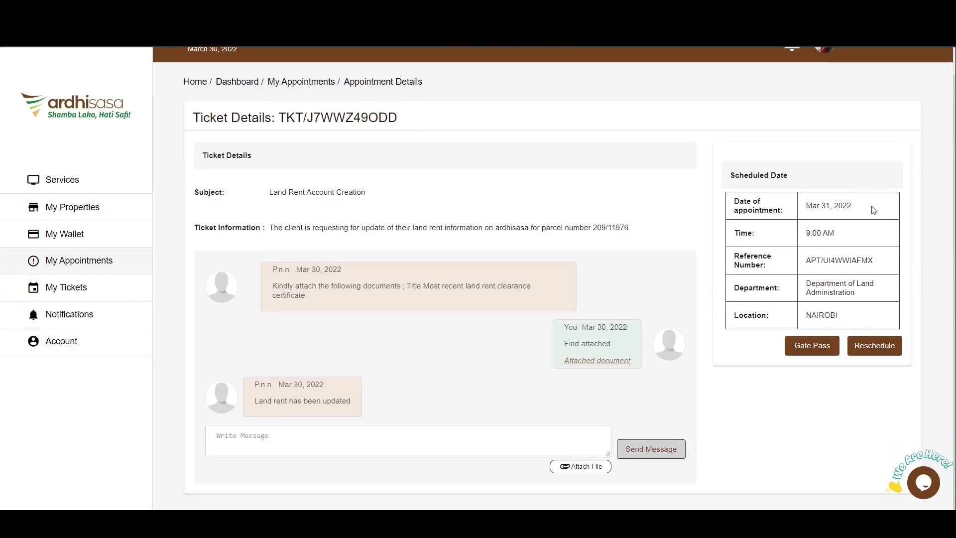
{"action": "left_click", "coordinate": [806, 345]}
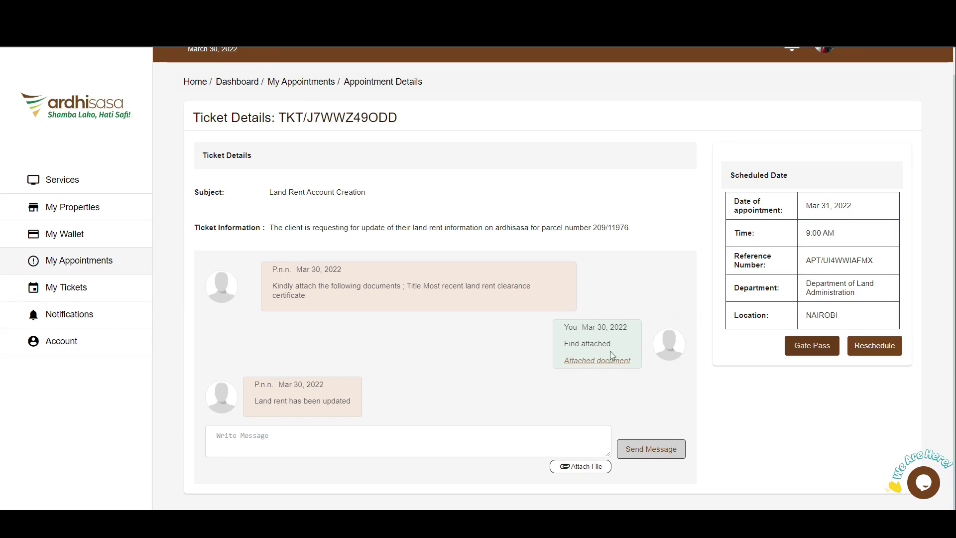
{"action": "scroll", "coordinate": [326, 132], "scroll_direction": "up", "scroll_amount": 1}
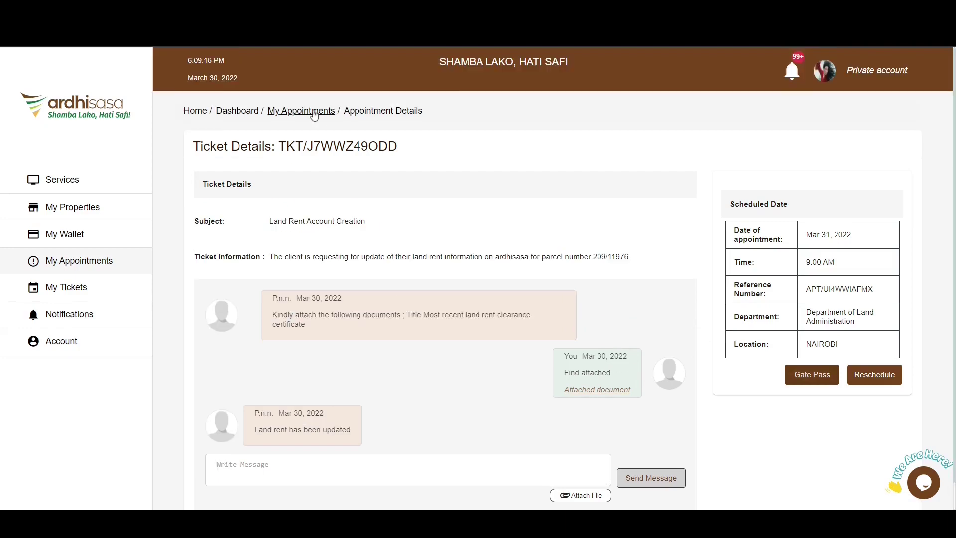
Go back to the My Appointments list with APT/UI4WWIAFMX listed first.
{"action": "left_click", "coordinate": [314, 111]}
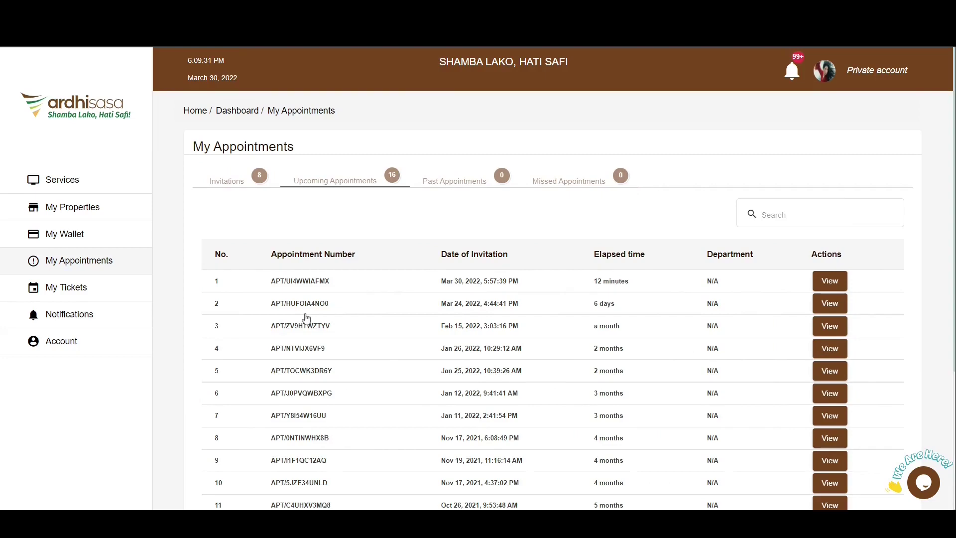
{"action": "scroll", "coordinate": [306, 318], "scroll_direction": "down", "scroll_amount": 2}
{"action": "scroll", "coordinate": [306, 316], "scroll_direction": "up", "scroll_amount": 2}
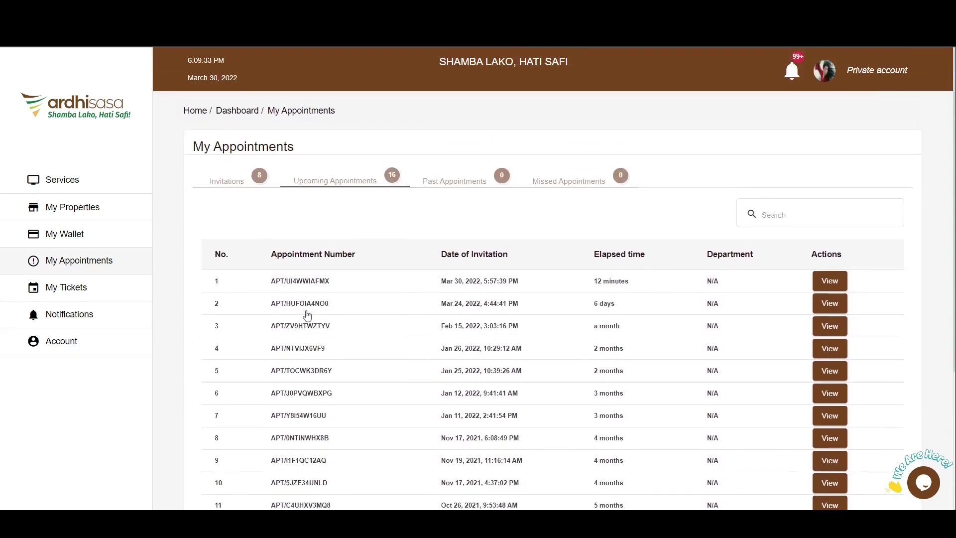